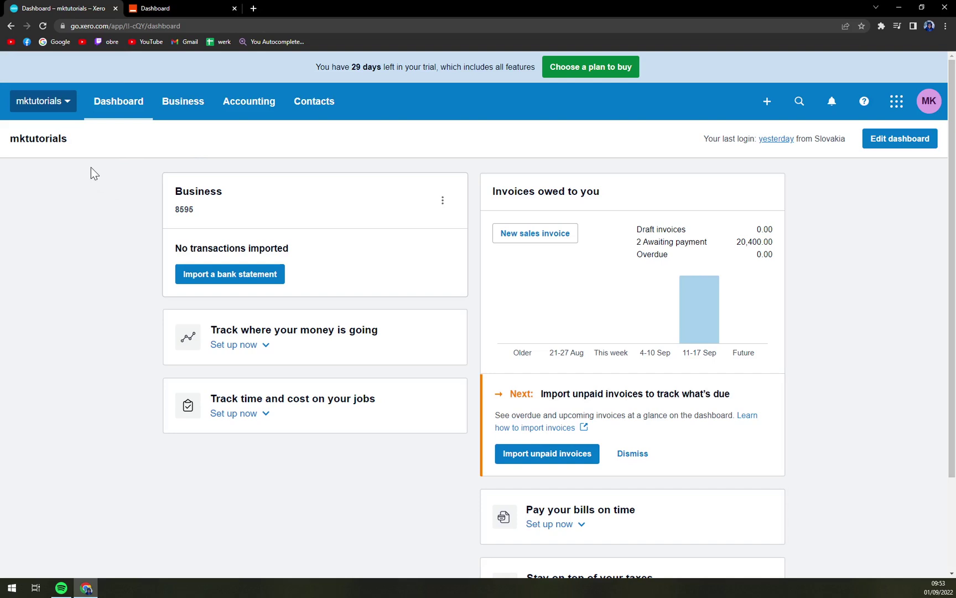
# Switch to the Zapier tab and reload its dashboard, which shows the free plan at 0/5 Zaps
pyautogui.scroll(-2, 90, 177)
pyautogui.scroll(2, 92, 191)
pyautogui.scroll(-1, 675, 432)
pyautogui.scroll(-2, 401, 363)
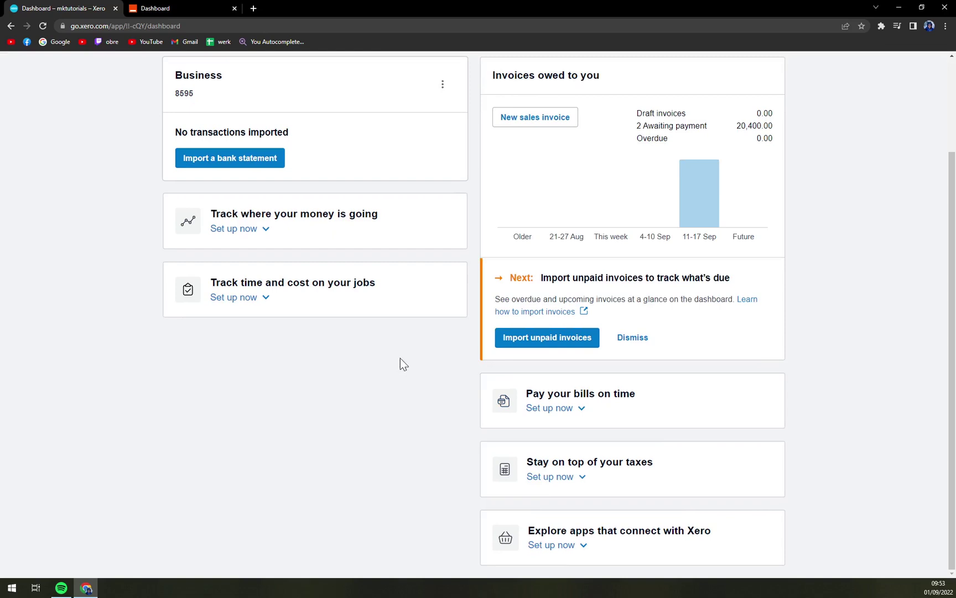
pyautogui.scroll(2, 404, 406)
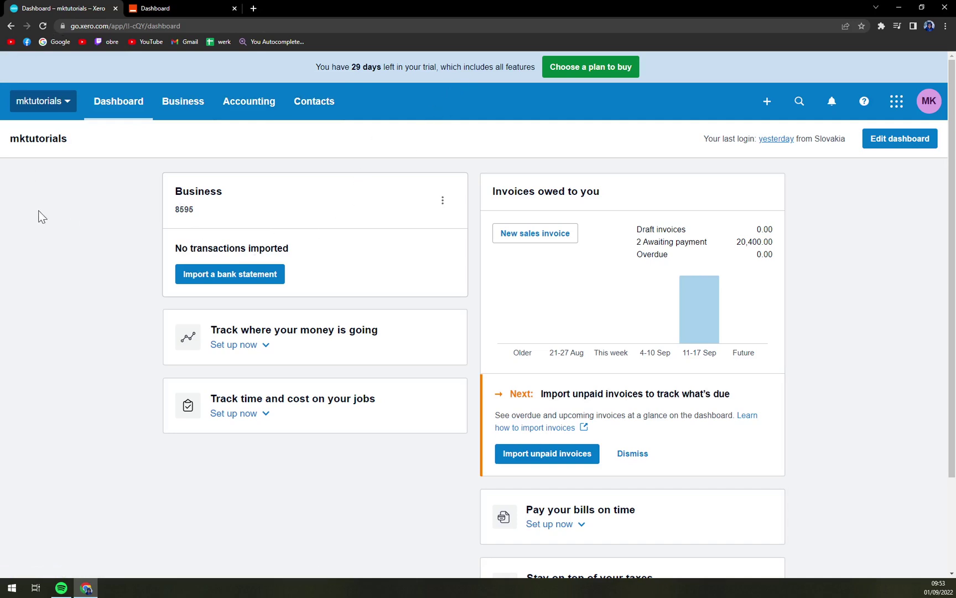
pyautogui.hotkey('ctrl', 'Tab')
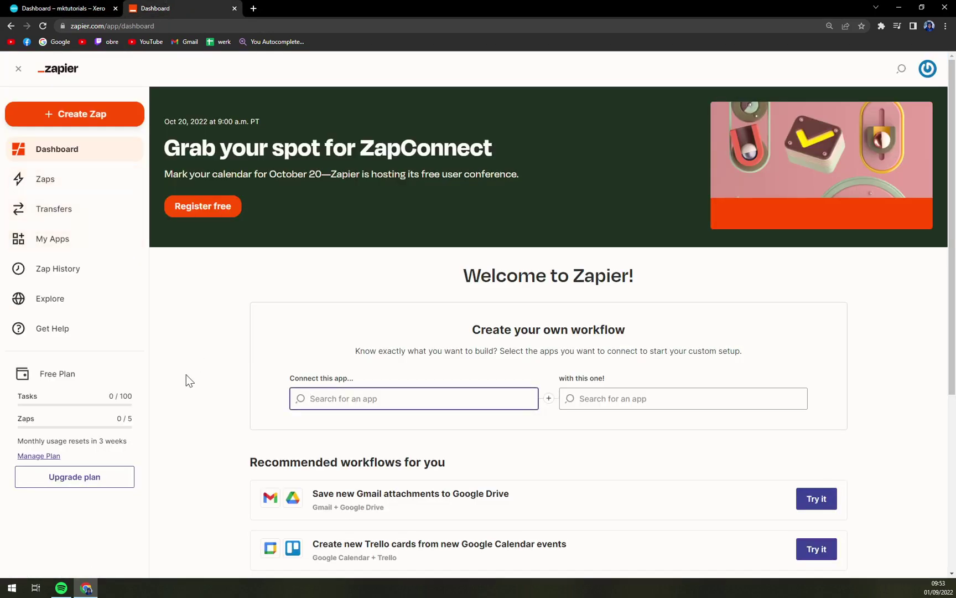
pyautogui.click(222, 379)
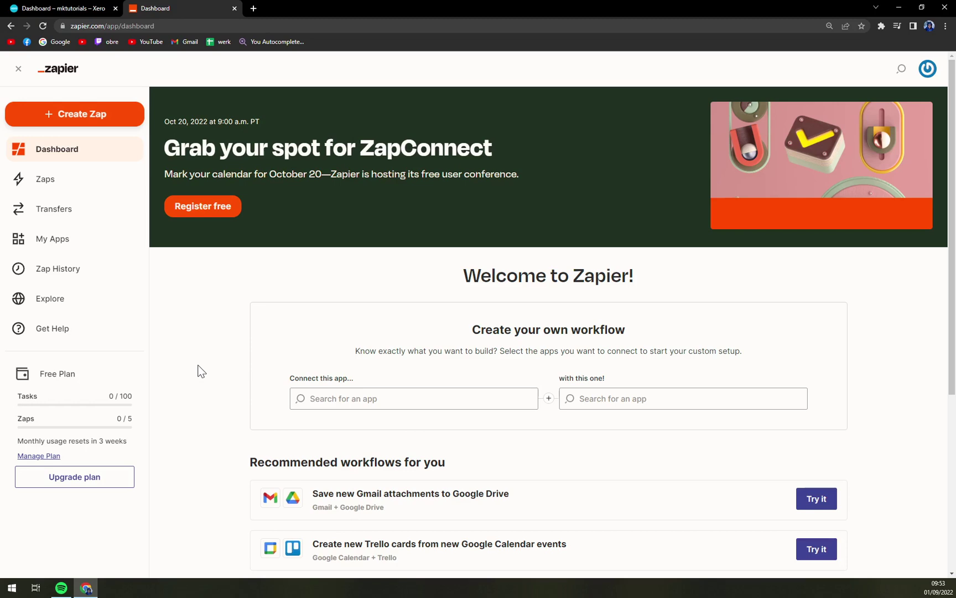
pyautogui.click(49, 151)
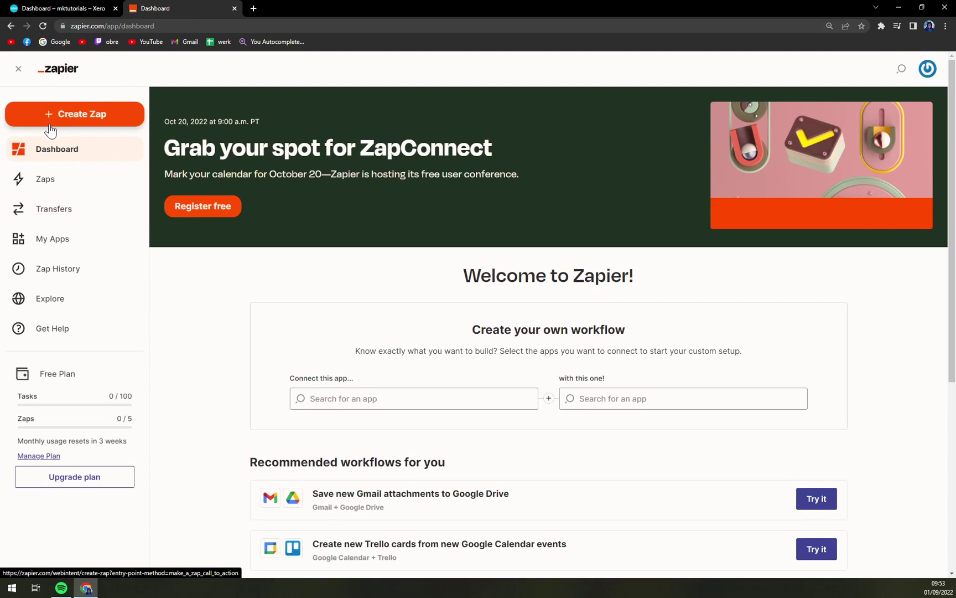
# Create a new Zap whose trigger is Xero with the New Bill event
pyautogui.click(79, 123)
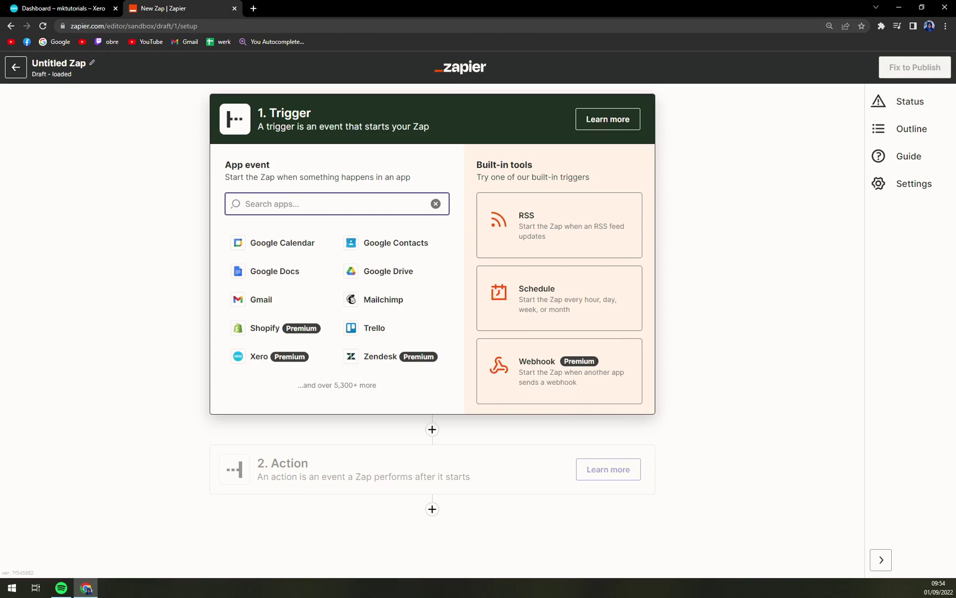
pyautogui.write('xero')
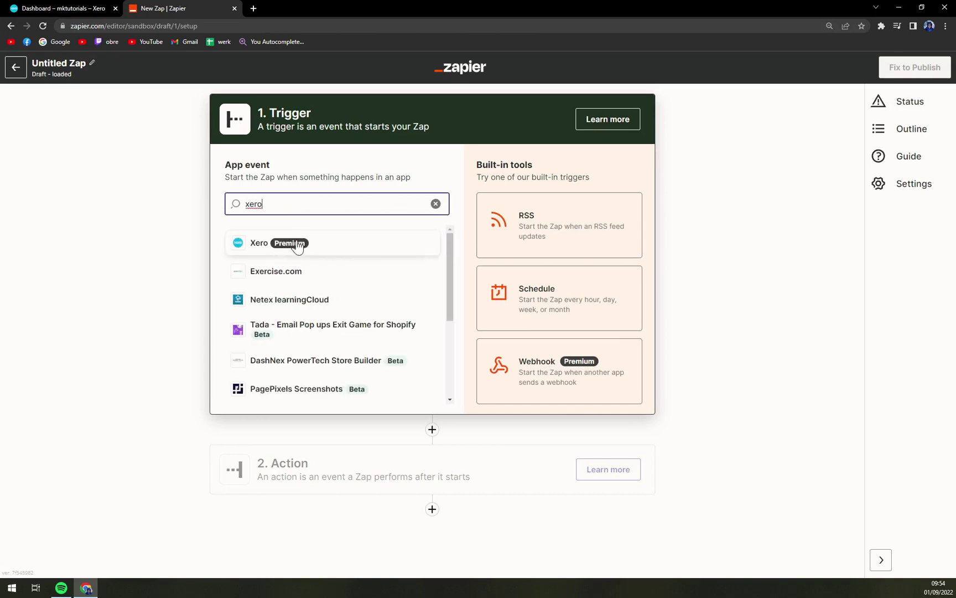
pyautogui.click(298, 248)
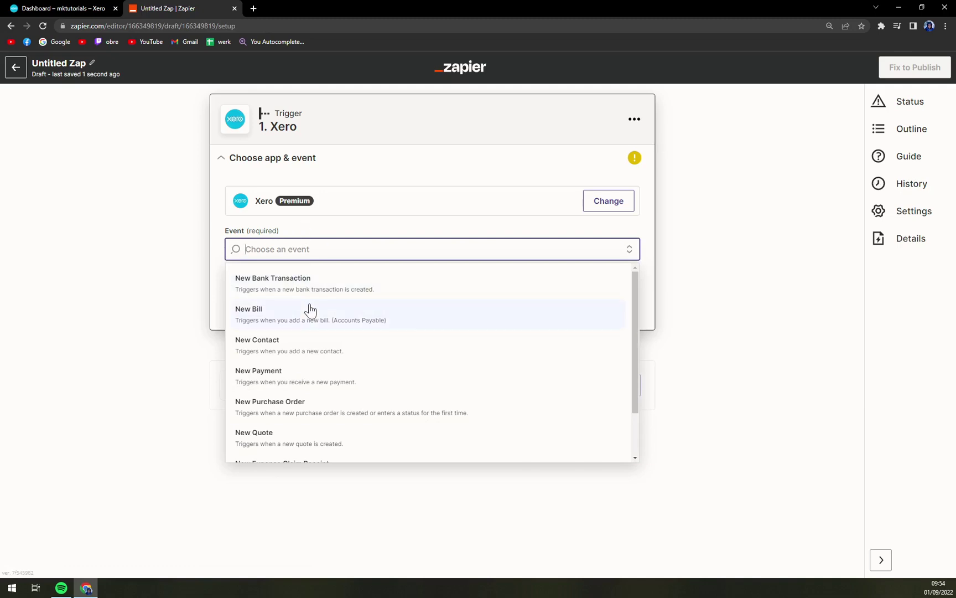
pyautogui.scroll(-1, 355, 332)
pyautogui.scroll(1, 306, 342)
pyautogui.click(267, 325)
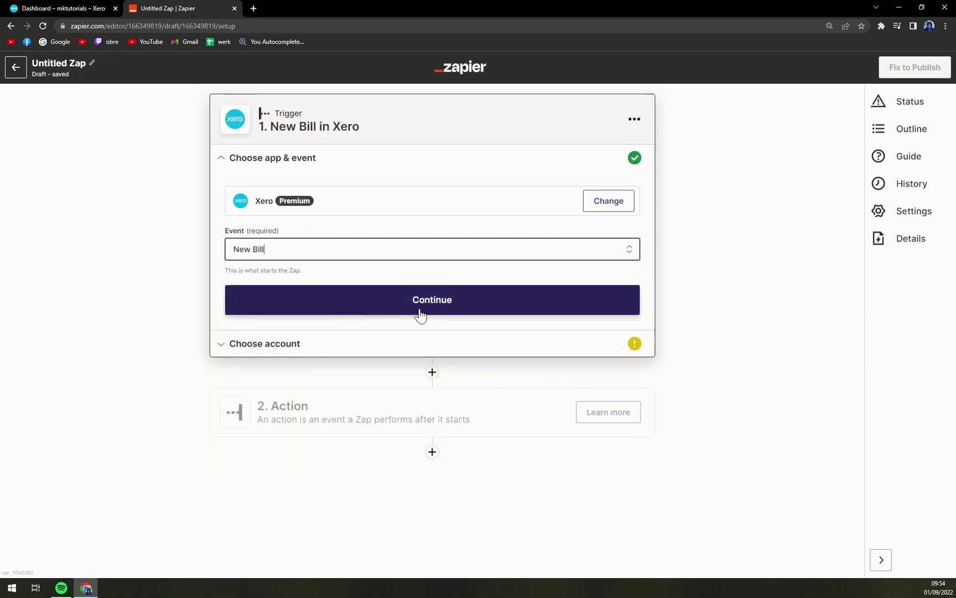
pyautogui.click(401, 306)
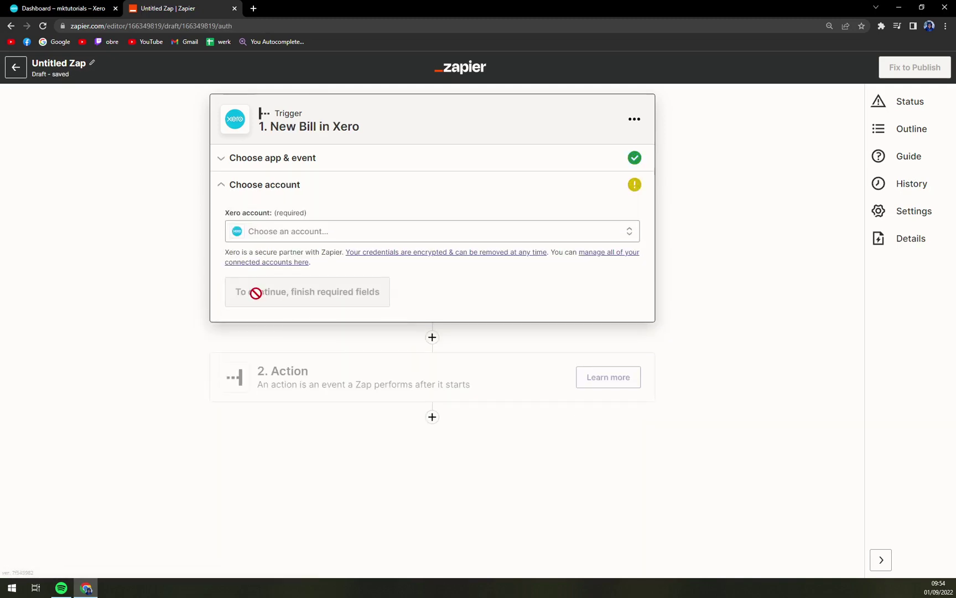
# Select the existing Xero account, reconnect it, and allow Zapier access
pyautogui.click(284, 238)
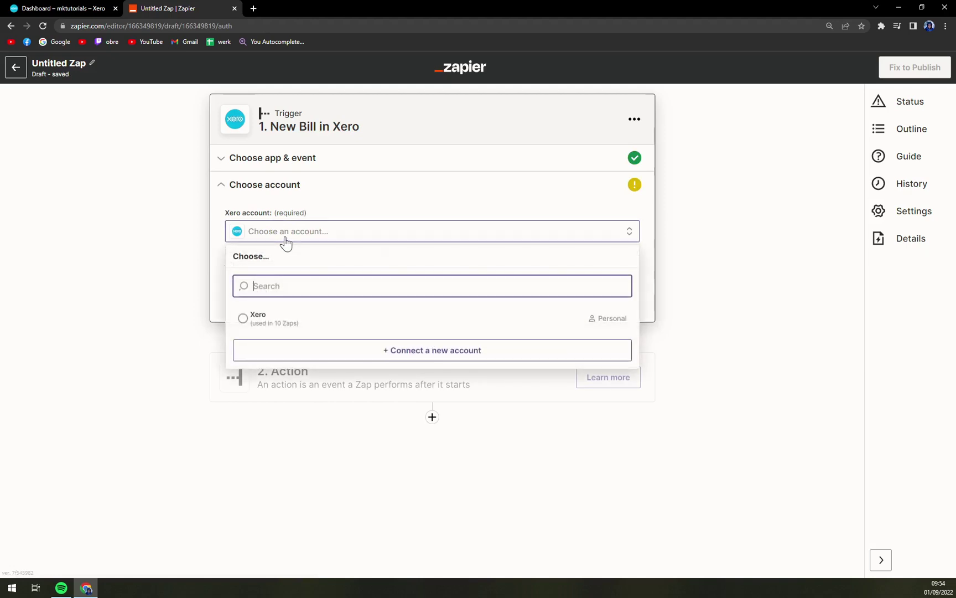
pyautogui.click(277, 331)
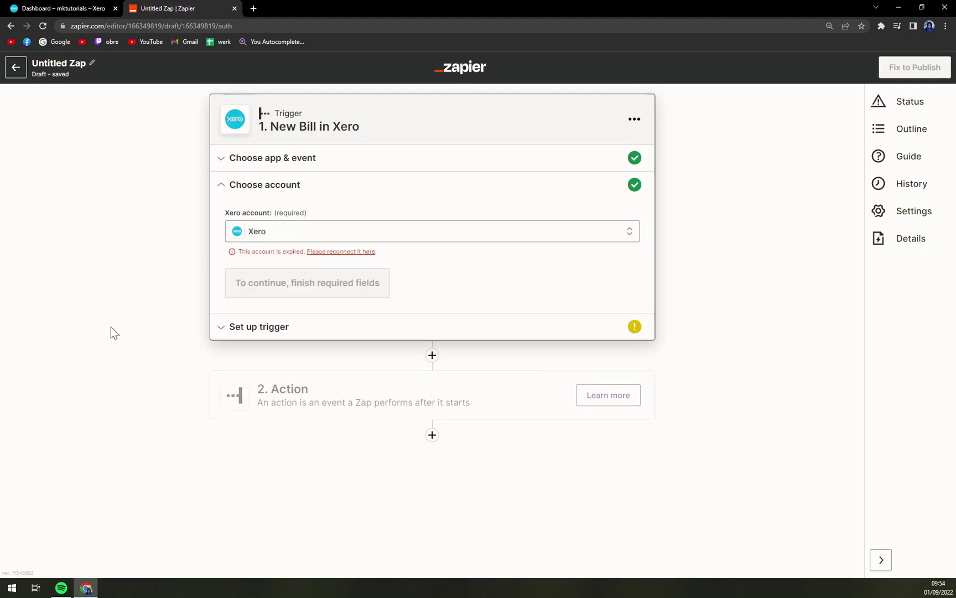
pyautogui.click(339, 253)
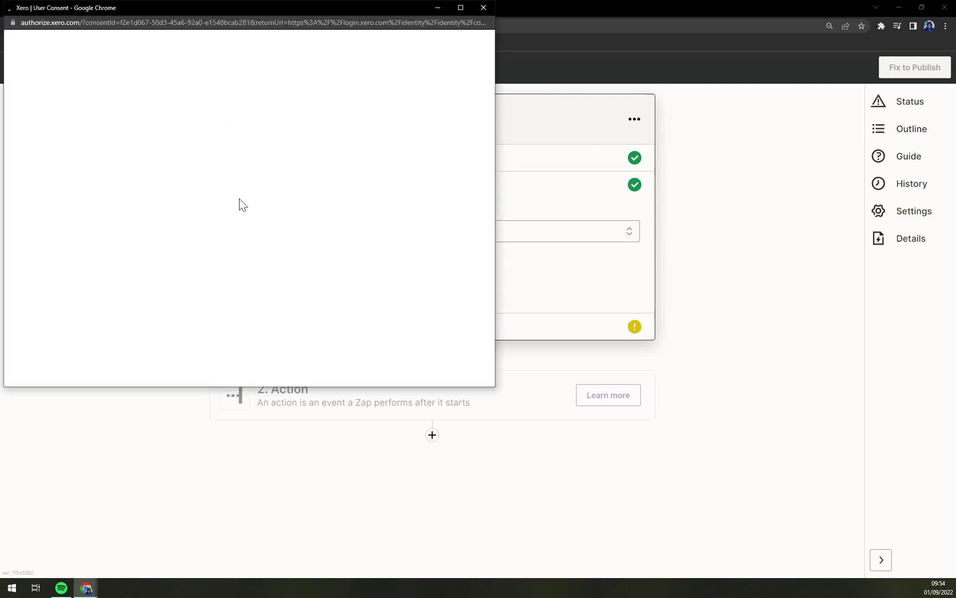
pyautogui.scroll(-4, 266, 252)
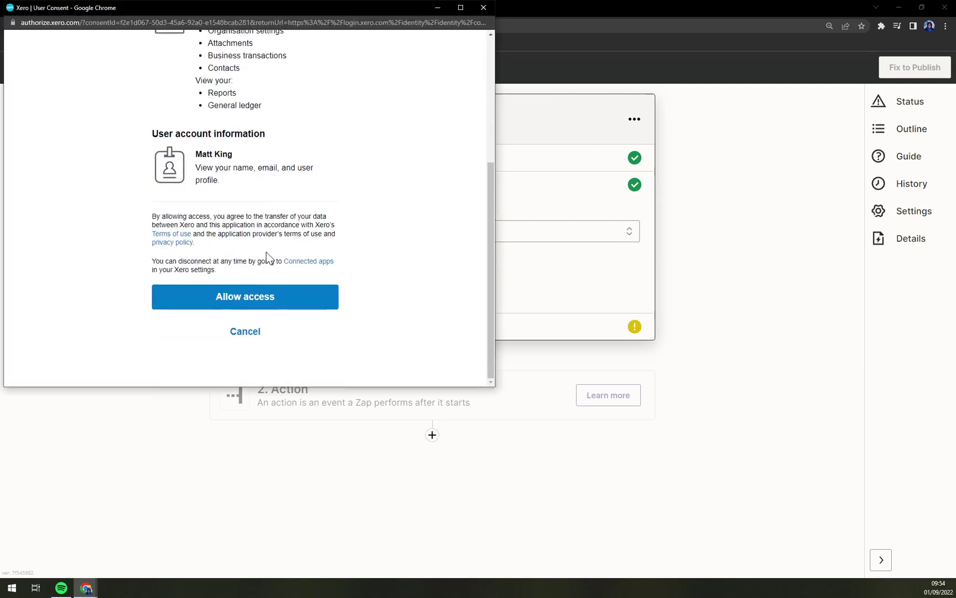
pyautogui.click(266, 307)
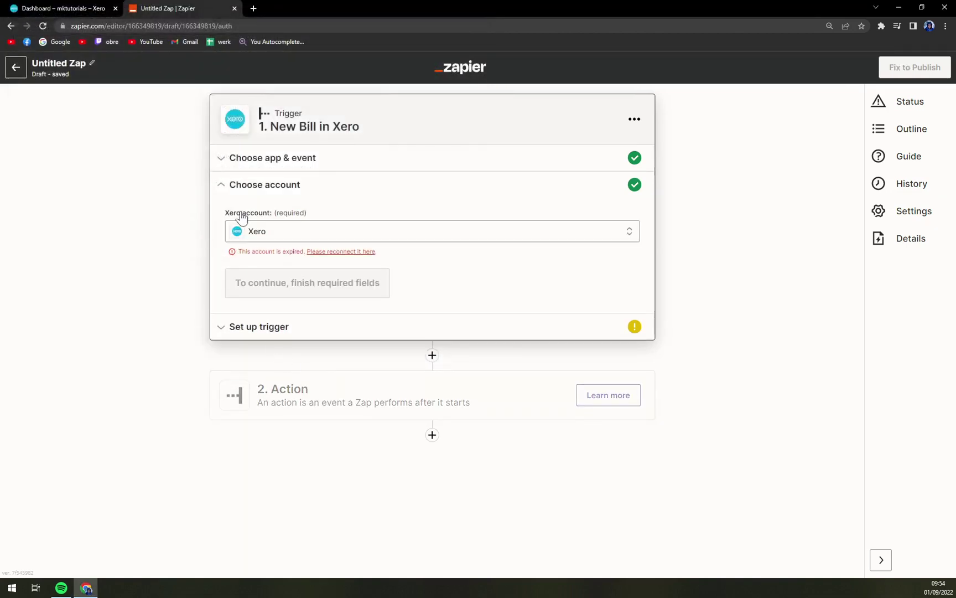
pyautogui.click(277, 303)
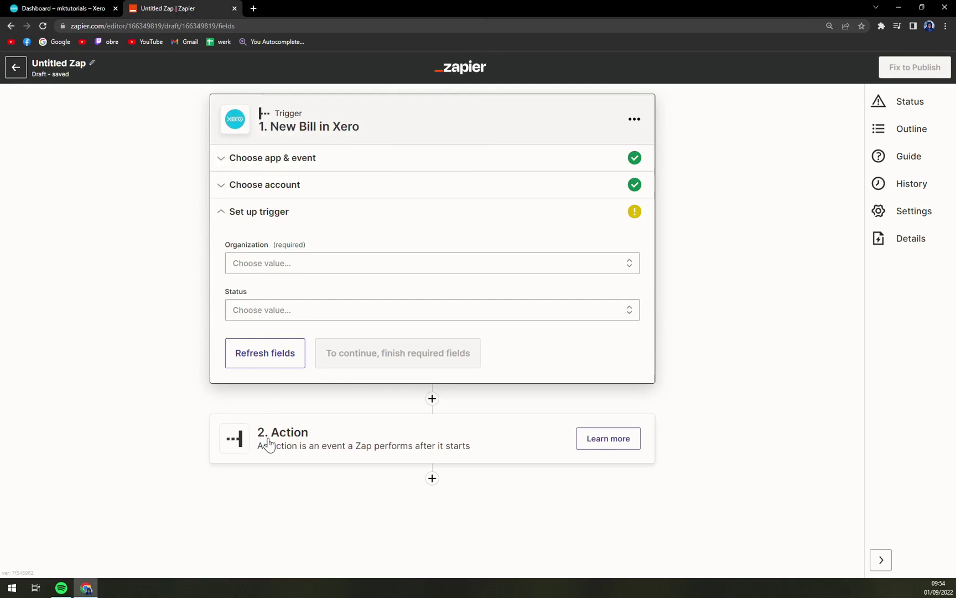
# Set the trigger's Organization to mktutorials and Status to all, then continue to testing
pyautogui.click(266, 273)
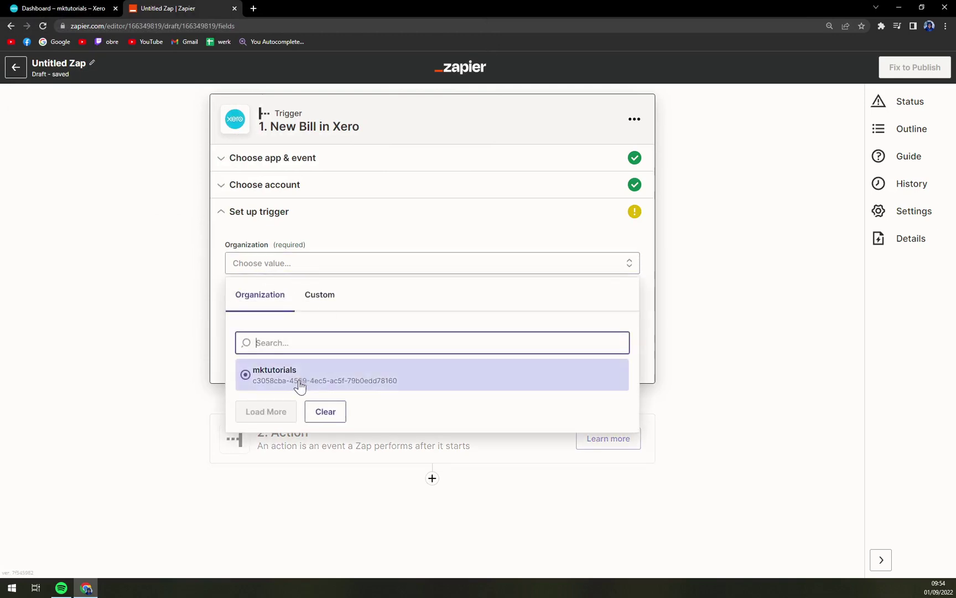
pyautogui.click(265, 373)
pyautogui.click(263, 312)
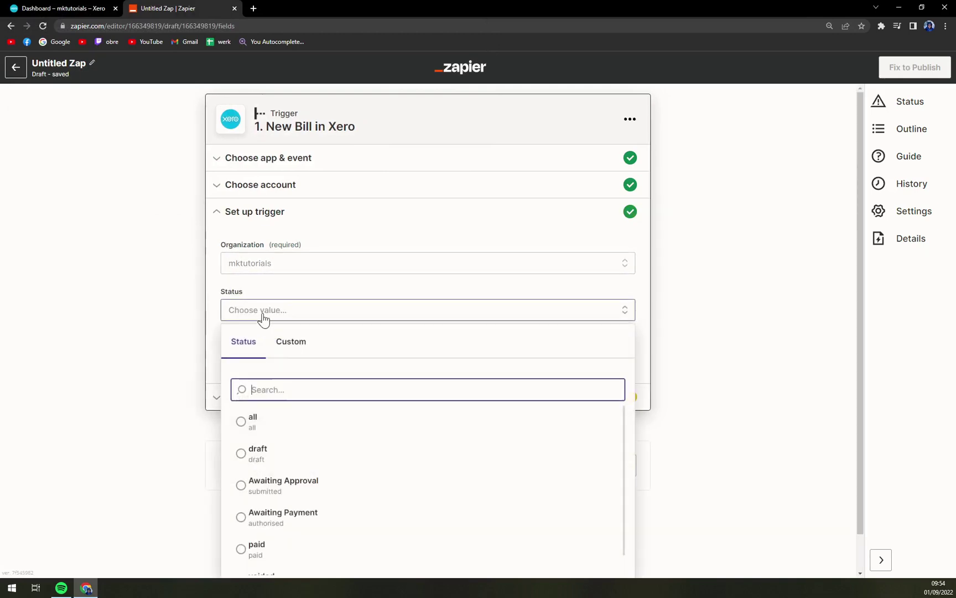
pyautogui.scroll(-1, 280, 460)
pyautogui.scroll(1, 263, 432)
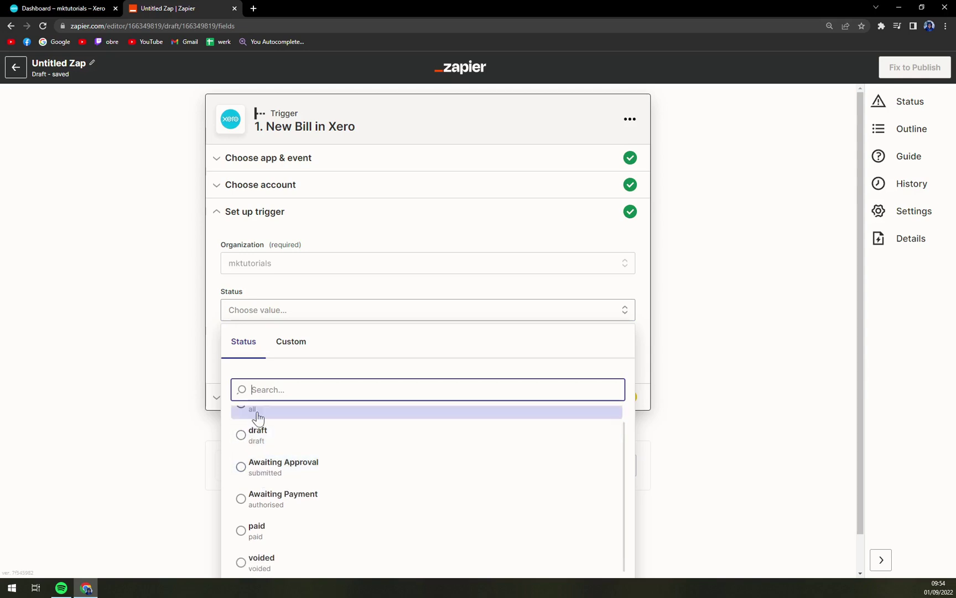
pyautogui.click(261, 421)
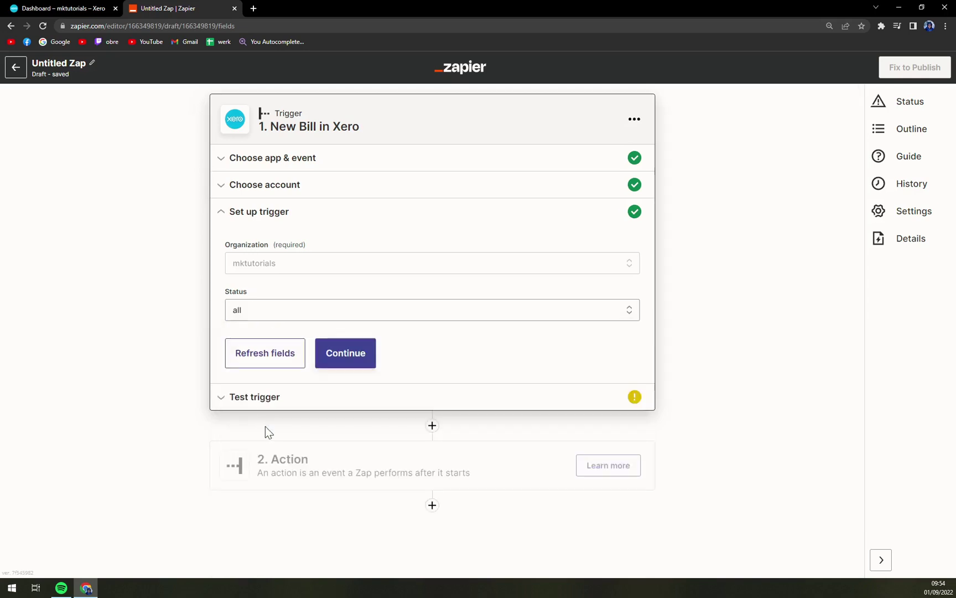
pyautogui.click(331, 366)
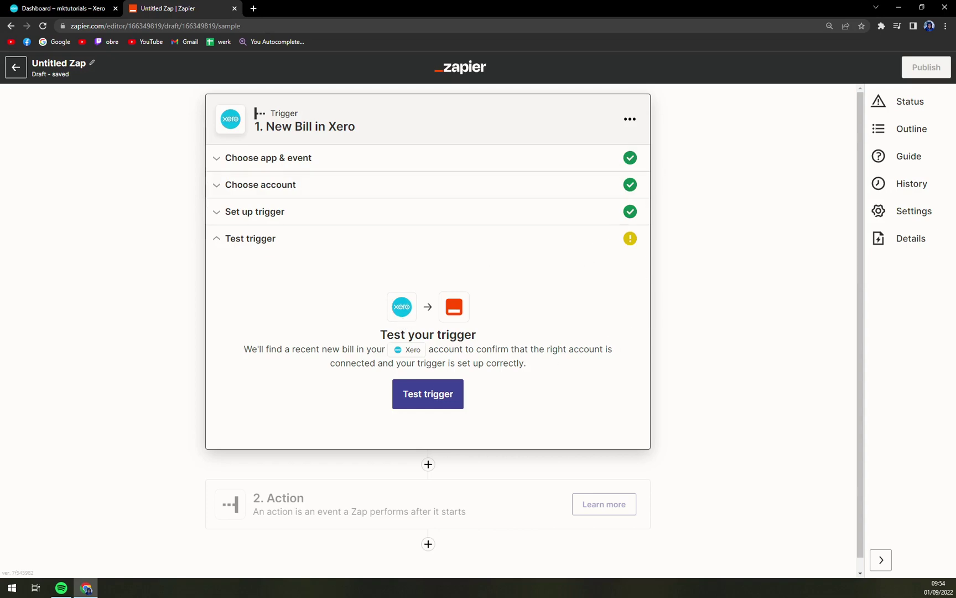
# Skip the trigger test, review the example bill data, and proceed to the Action step
pyautogui.click(435, 400)
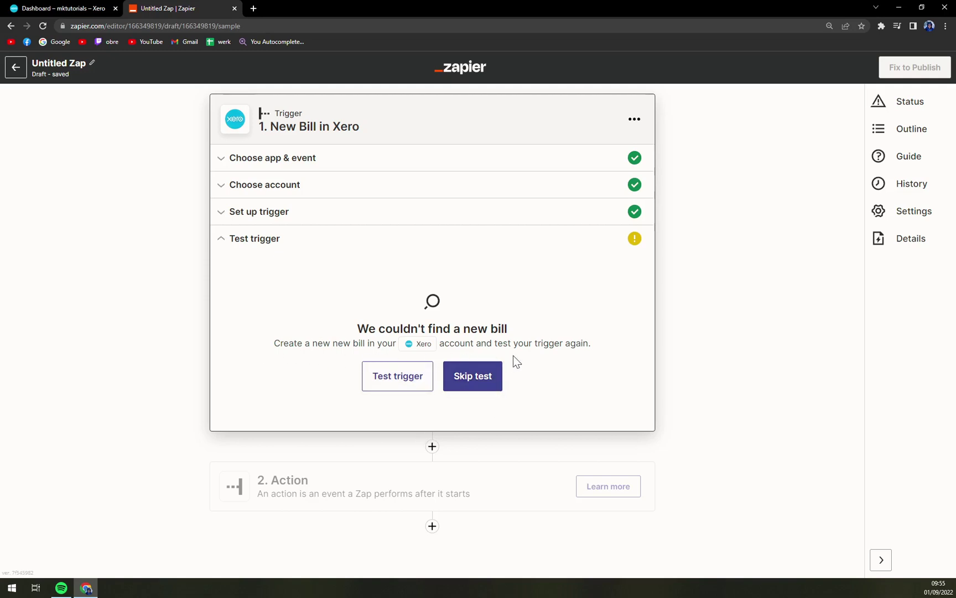
pyautogui.click(477, 389)
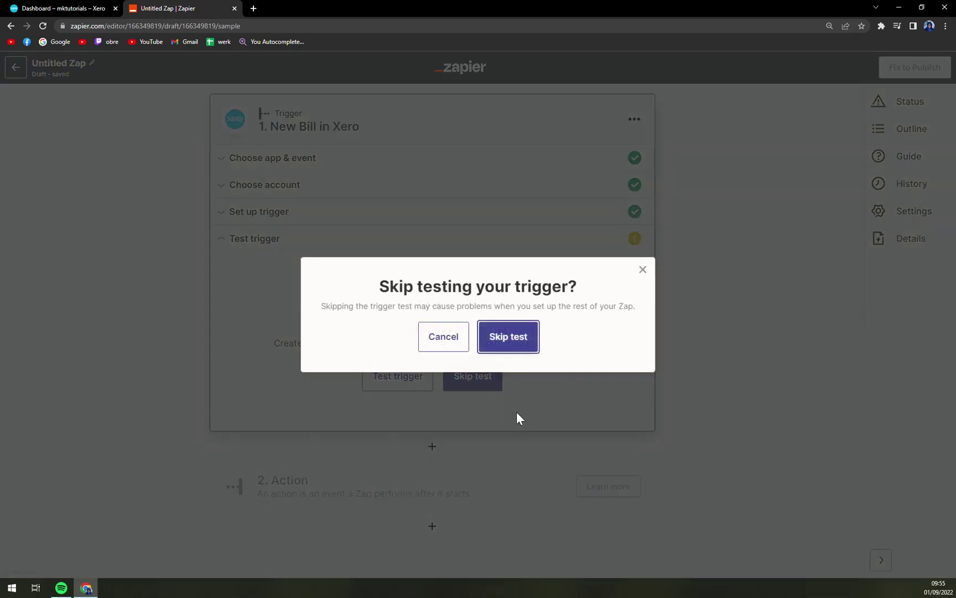
pyautogui.click(497, 348)
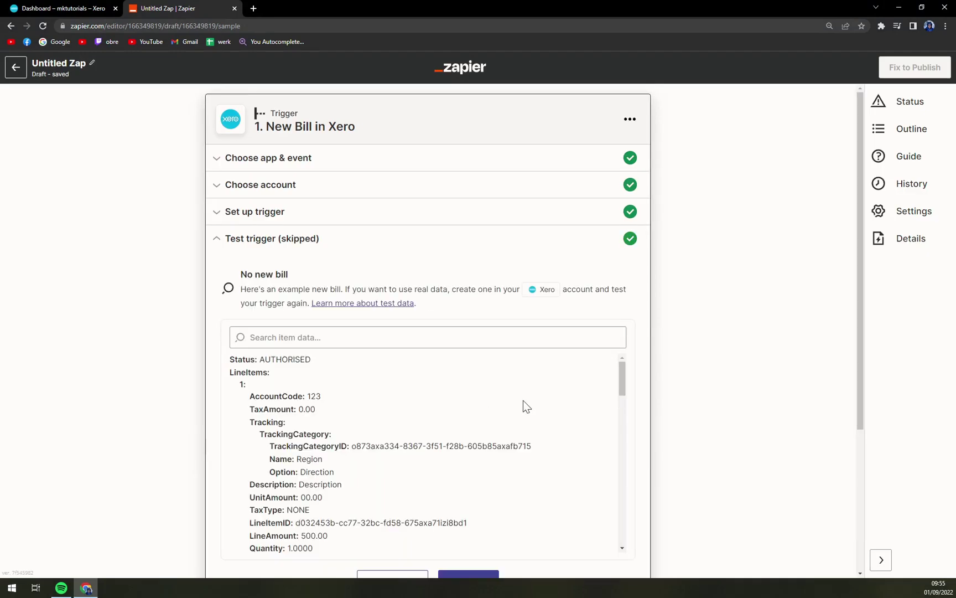
pyautogui.scroll(-3, 553, 396)
pyautogui.scroll(-3, 642, 237)
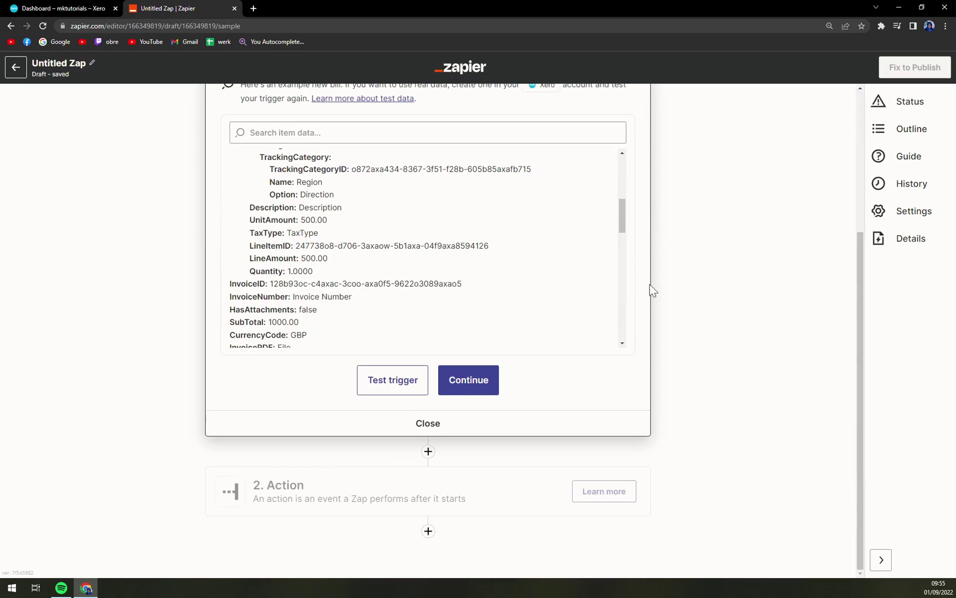
pyautogui.scroll(2, 553, 310)
pyautogui.scroll(3, 643, 183)
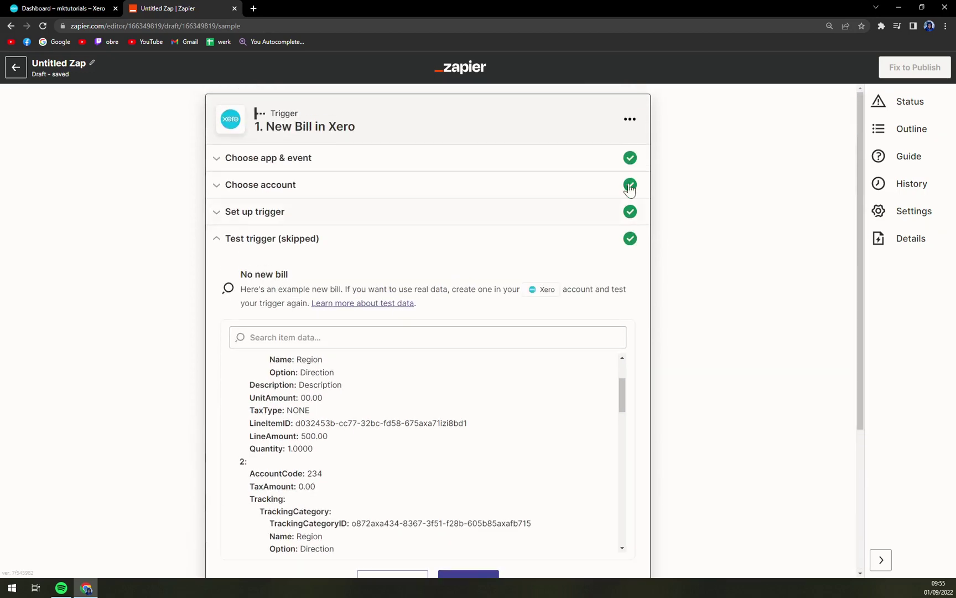
pyautogui.scroll(-5, 500, 396)
pyautogui.scroll(-5, 501, 396)
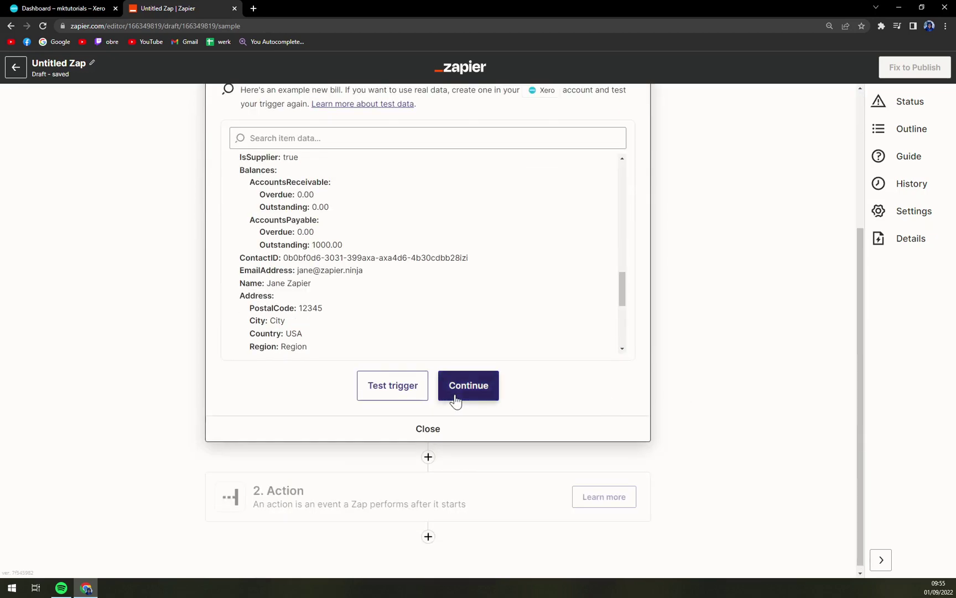
pyautogui.click(468, 386)
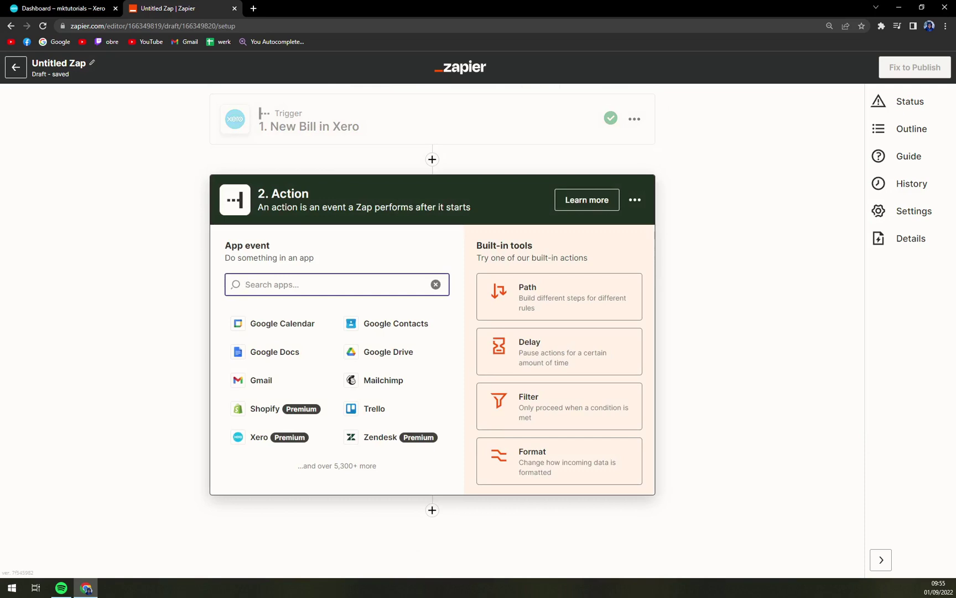
# Search 'sho', choose Shopify as the action app with the Create Blog Entry event
pyautogui.write('shj')
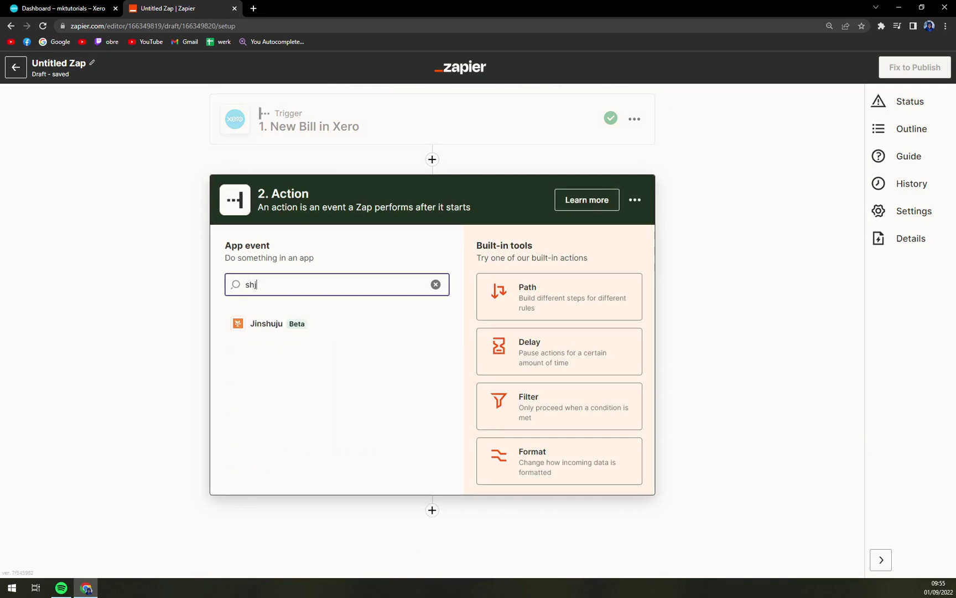
pyautogui.press('BackSpace')
pyautogui.write('o')
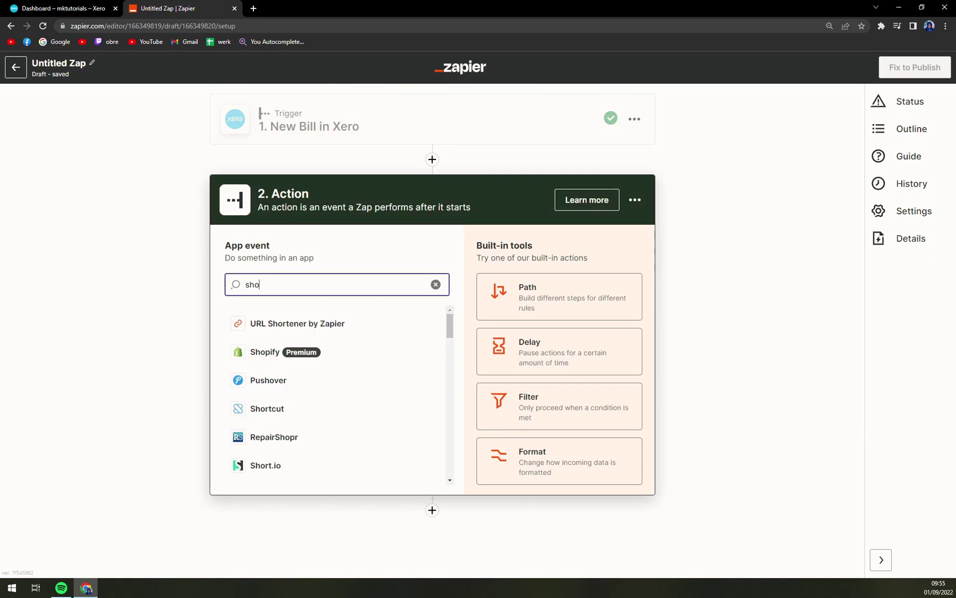
pyautogui.click(335, 348)
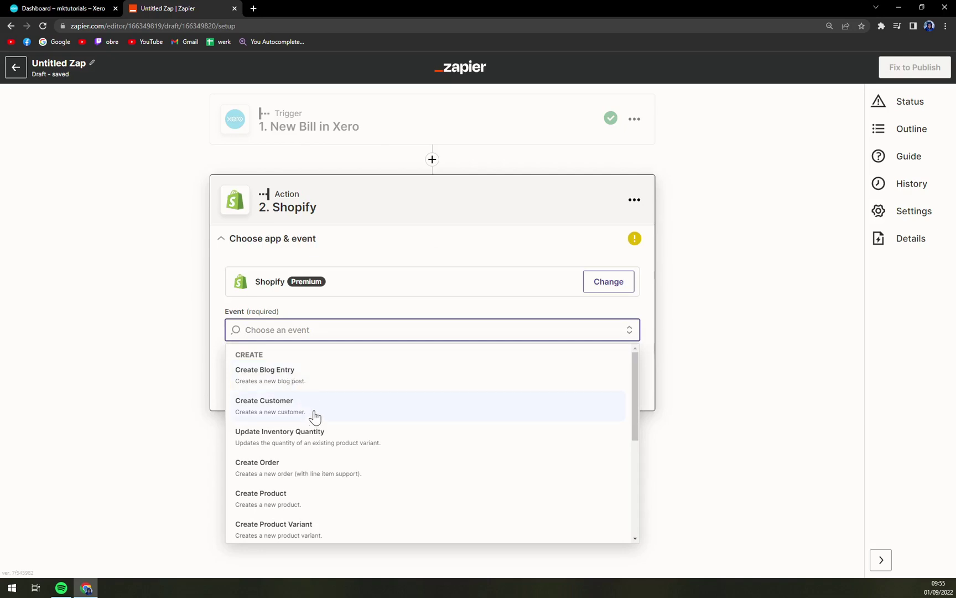
pyautogui.scroll(-5, 320, 456)
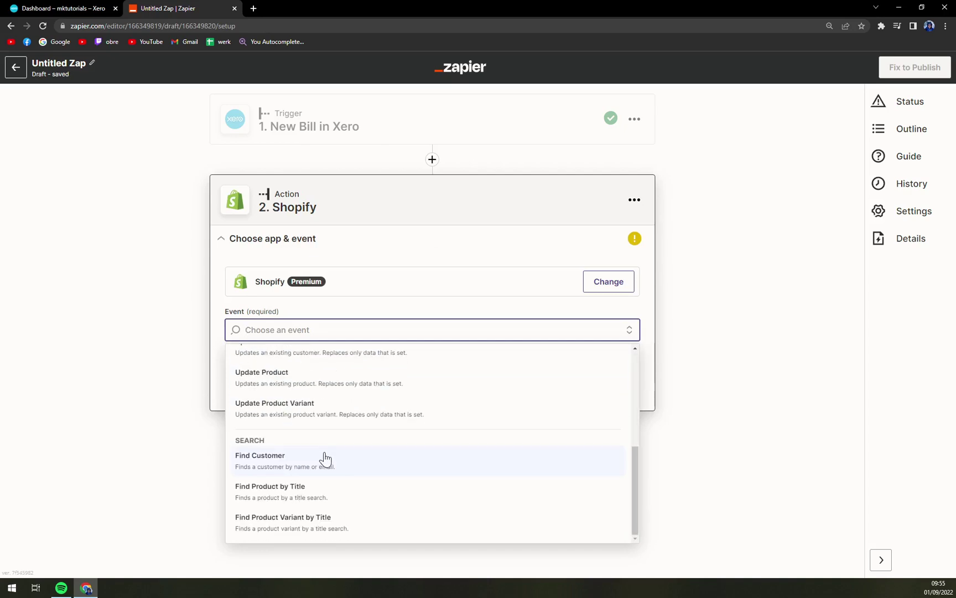
pyautogui.scroll(5, 314, 458)
pyautogui.click(291, 385)
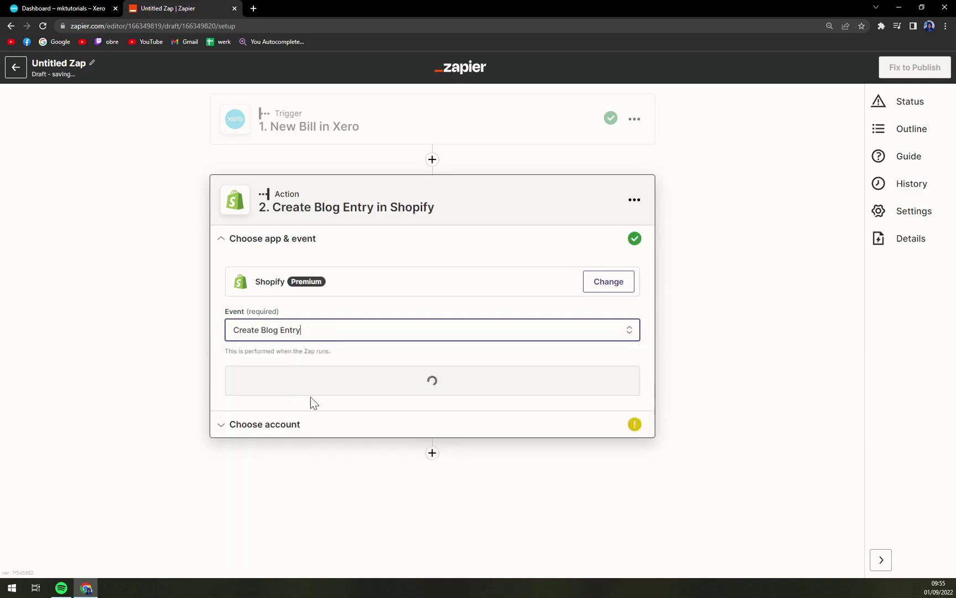
pyautogui.click(421, 390)
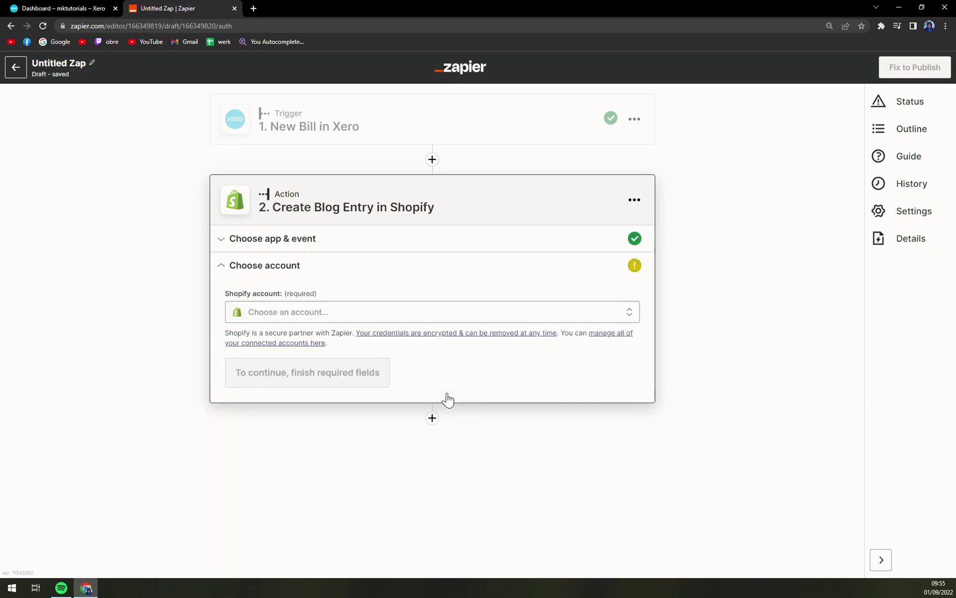
# Choose the existing, expired Shopify account, then close the reconnection popup
pyautogui.click(310, 321)
pyautogui.click(280, 395)
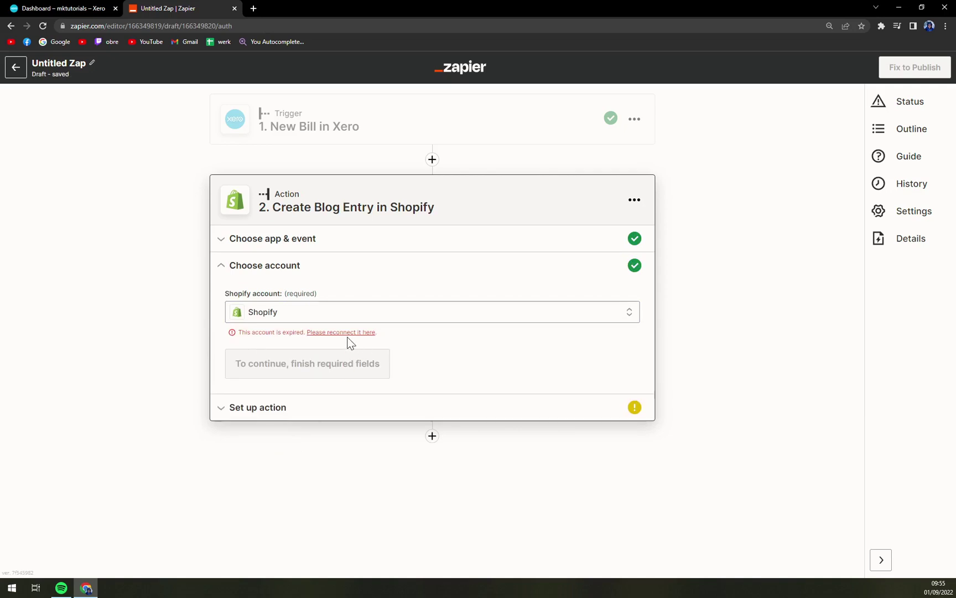
pyautogui.click(342, 332)
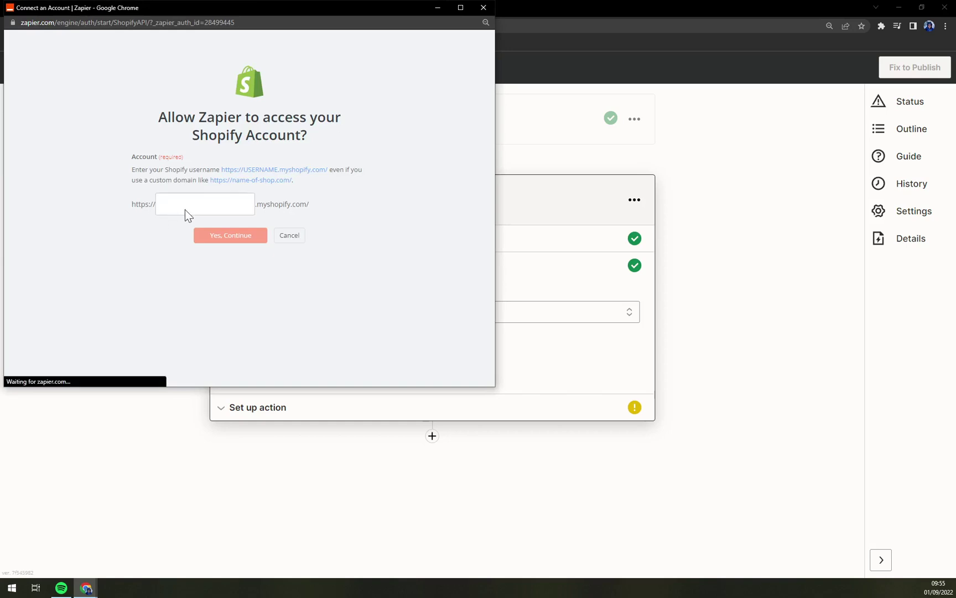
pyautogui.click(188, 215)
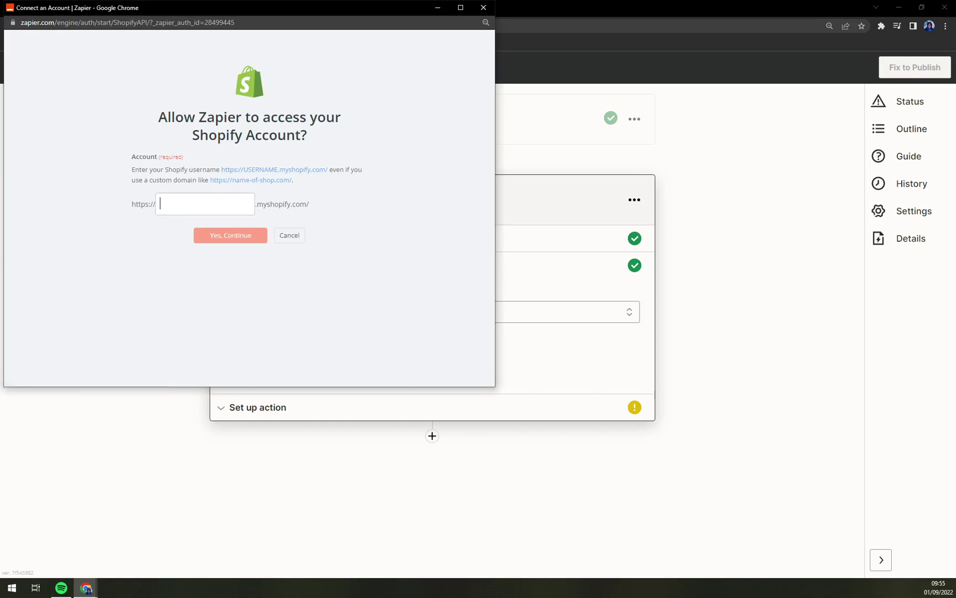
pyautogui.click(485, 8)
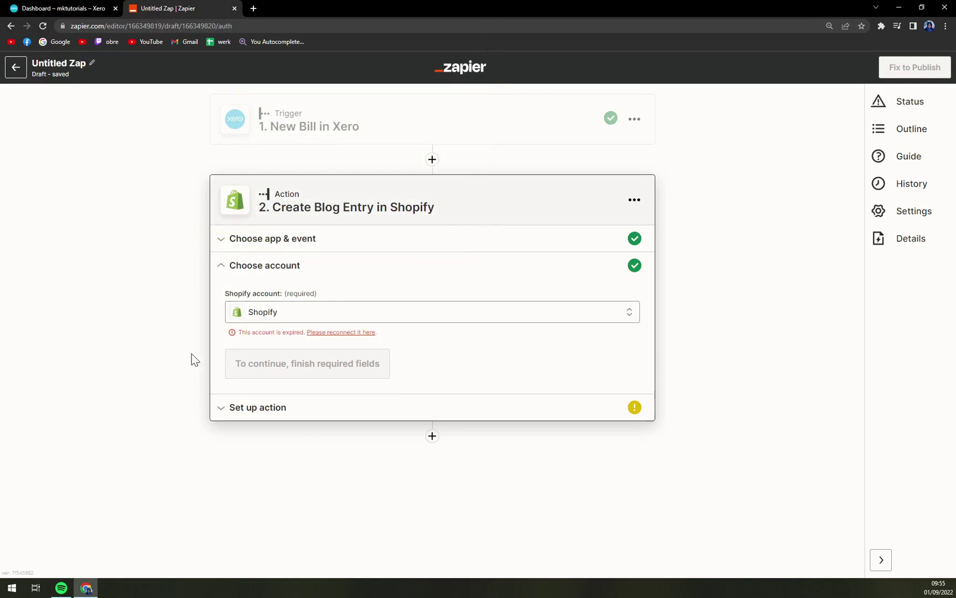
# Reconnect the Shopify account by entering the store name mktutorials
pyautogui.click(293, 319)
pyautogui.click(273, 401)
pyautogui.click(334, 333)
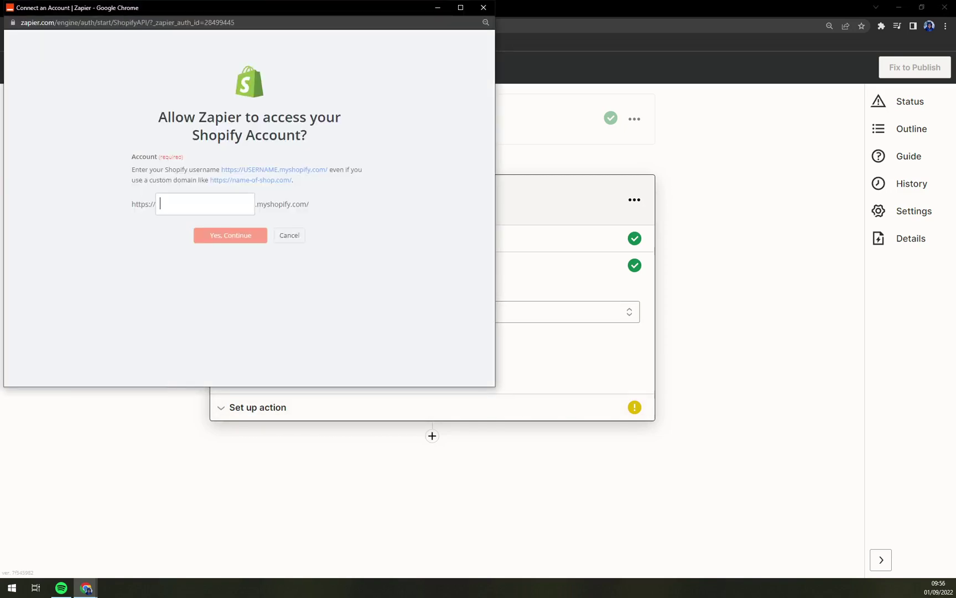
pyautogui.write('mktutori')
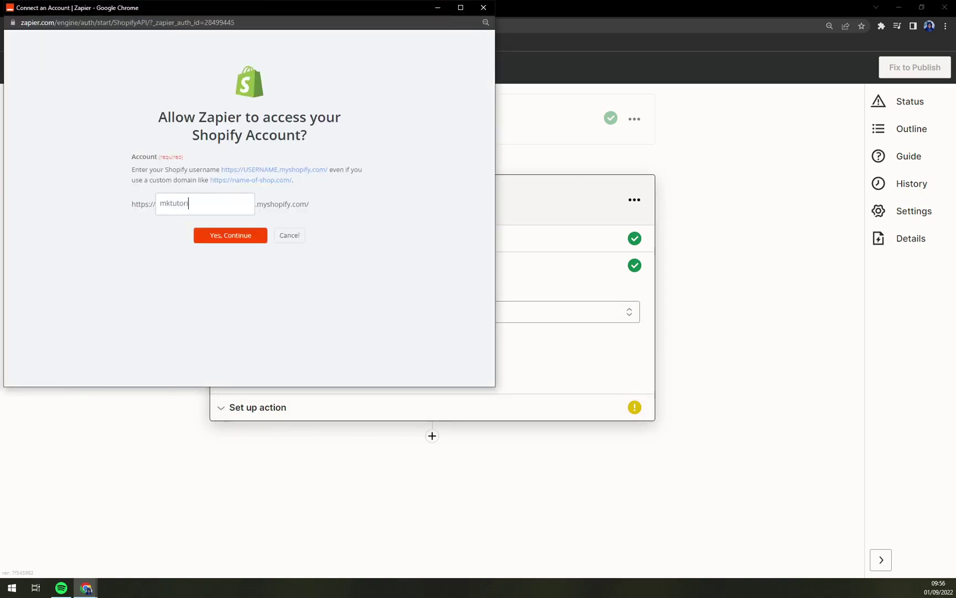
pyautogui.write('als')
pyautogui.click(217, 238)
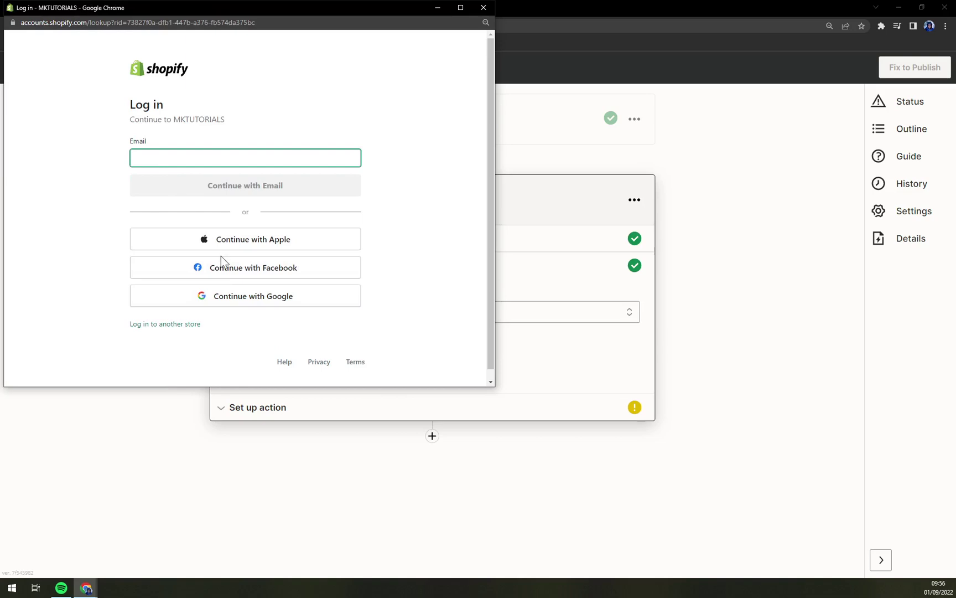
# Sign in to Shopify with a Google account and the account password, declining browser password saving
pyautogui.click(242, 302)
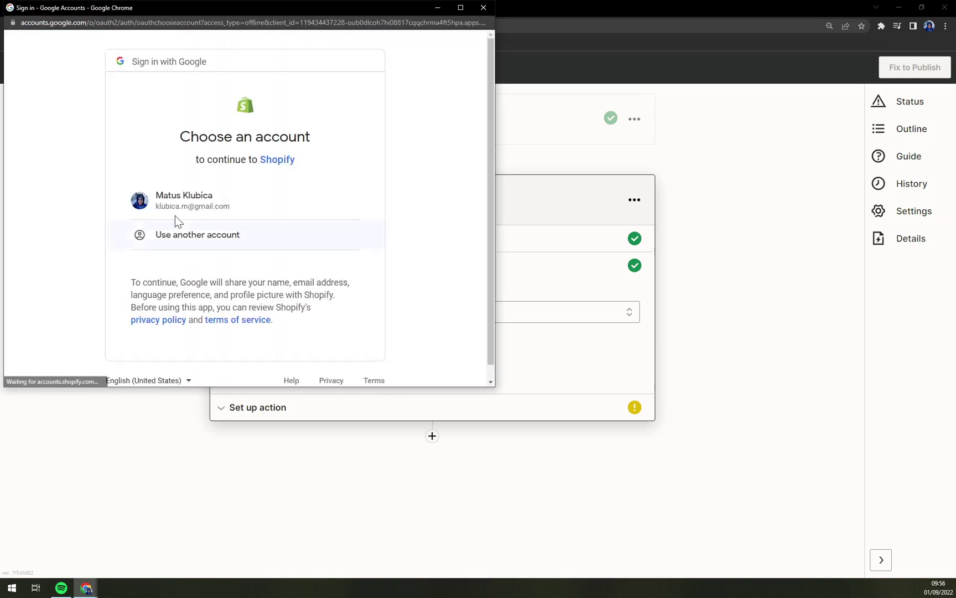
pyautogui.click(175, 215)
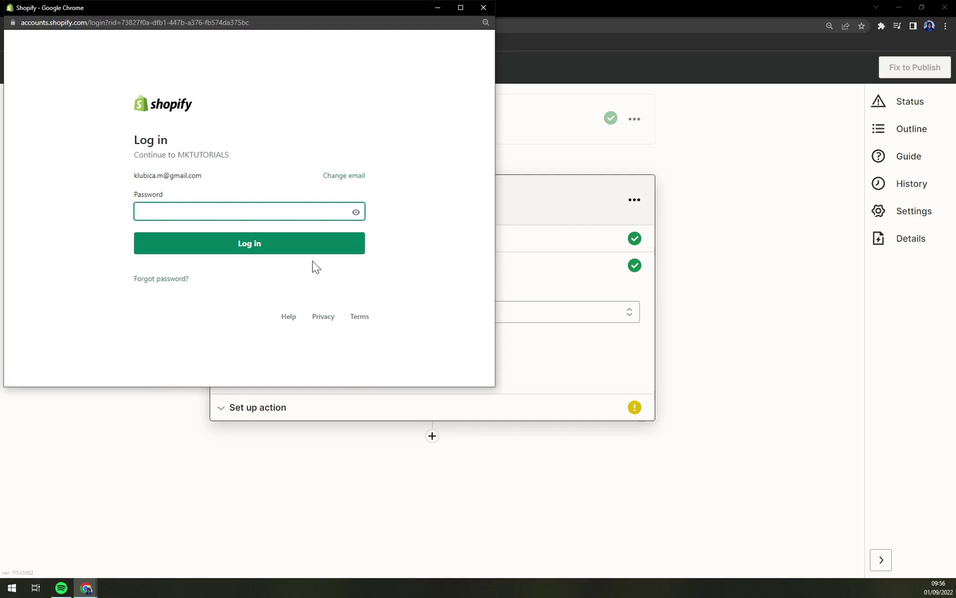
pyautogui.write('•••••••••••')
pyautogui.press('Return')
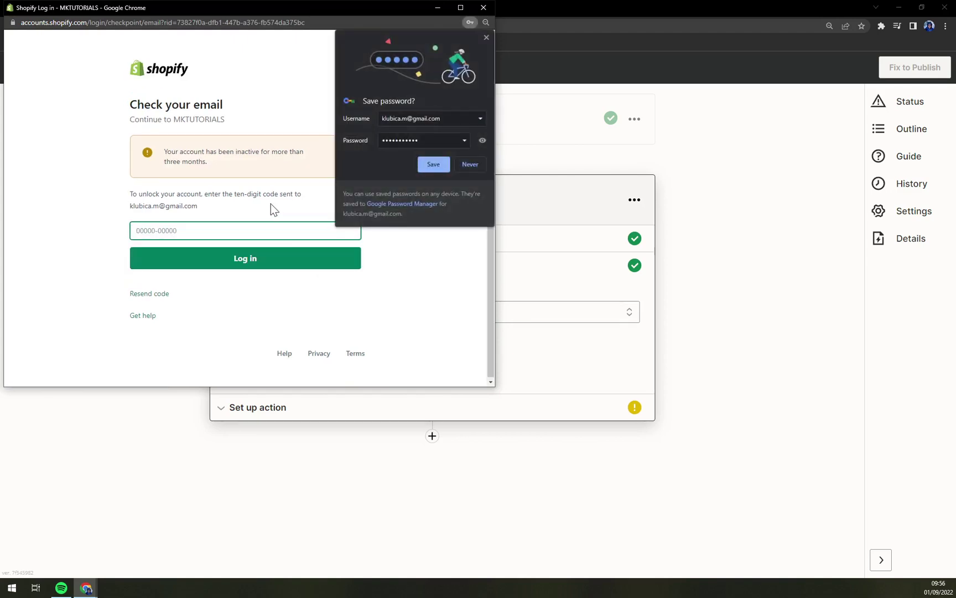
pyautogui.click(470, 165)
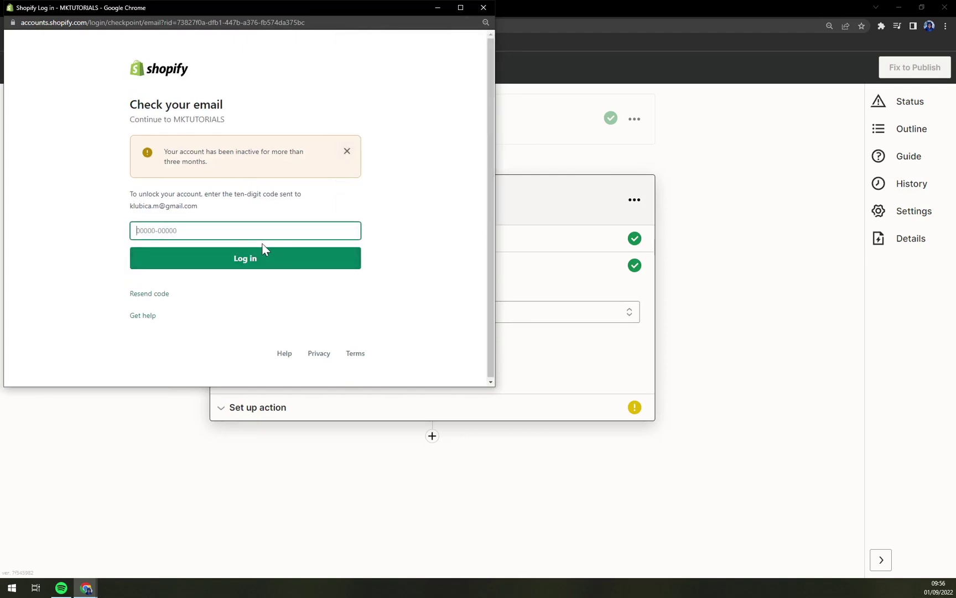
# Close the Shopify login window and return to the Zapier editor
pyautogui.click(487, 10)
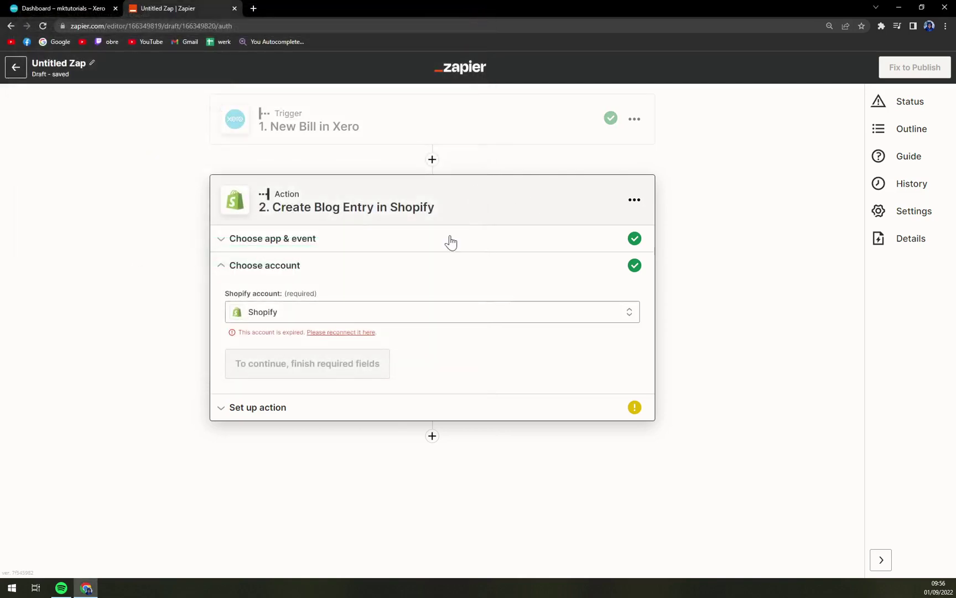